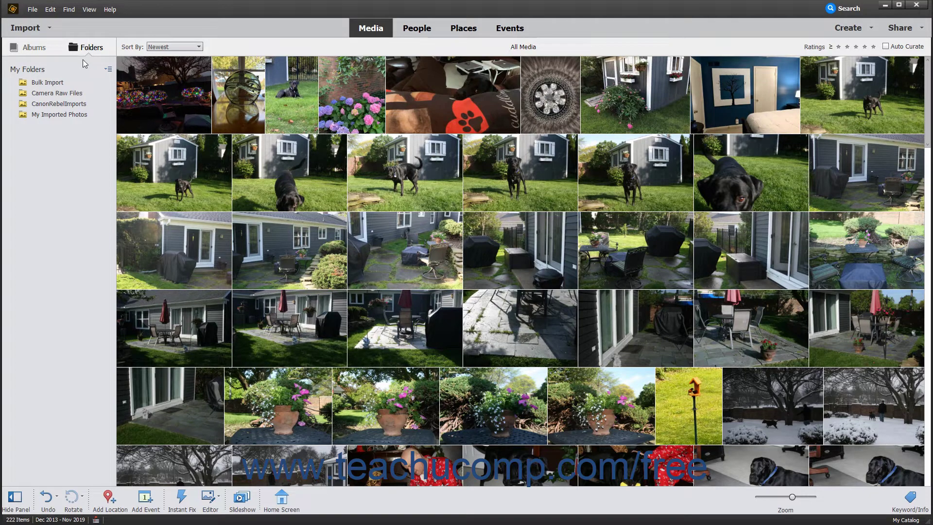
# Show the Albums list in the left panel instead of Folders.
pyautogui.click(33, 48)
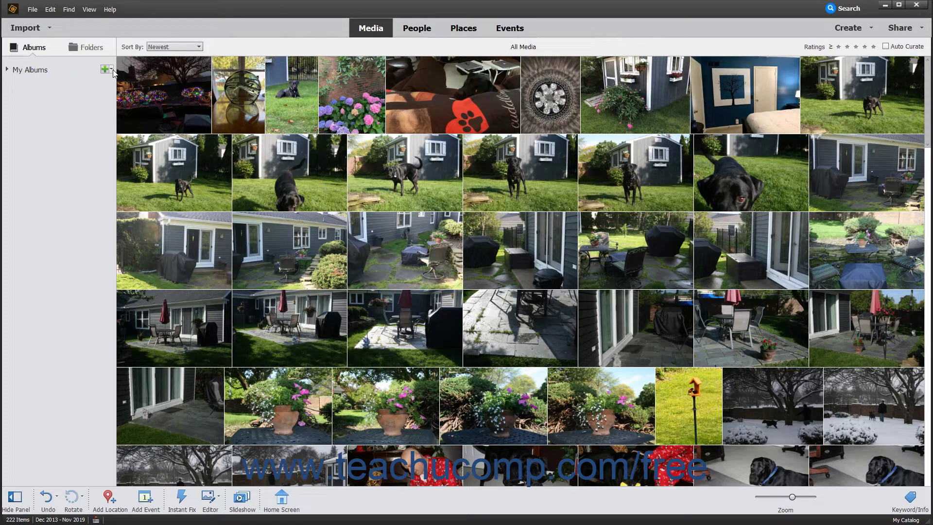
# Start a New Album from the green + menu beside My Albums.
pyautogui.click(110, 70)
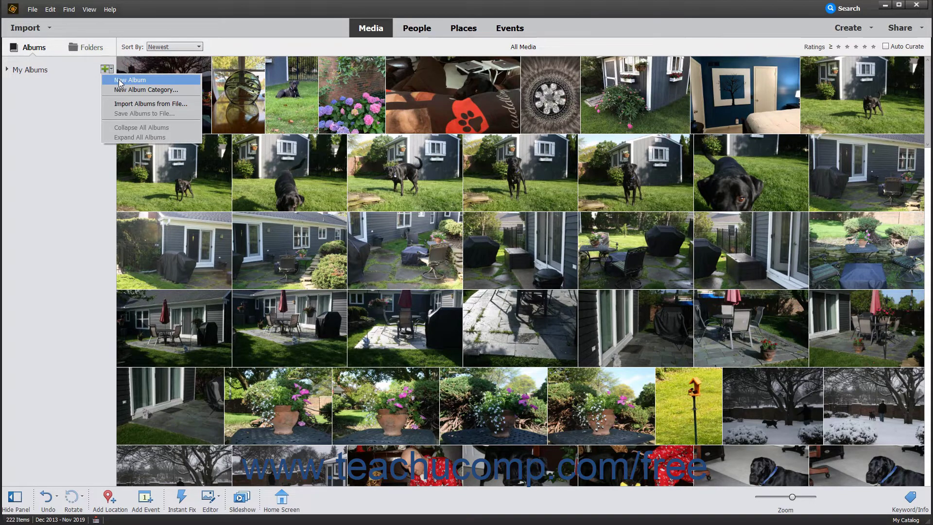
pyautogui.click(119, 81)
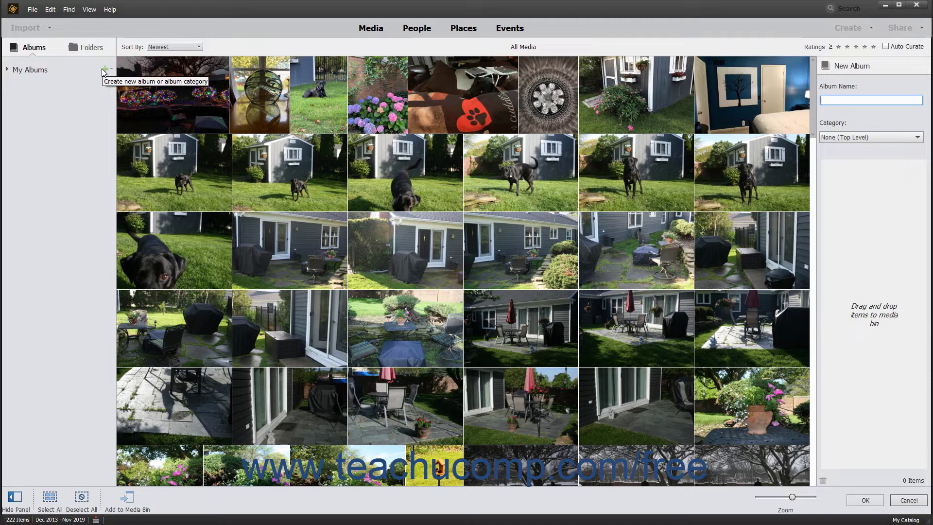
pyautogui.click(847, 67)
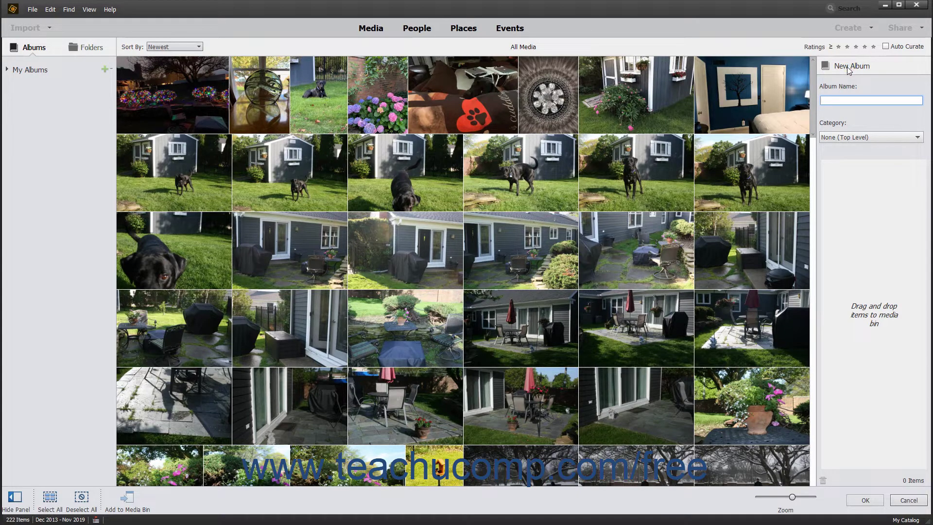
# Name the album 'Flowers' and keep its category at None (Top Level).
pyautogui.click(843, 99)
pyautogui.write('Fl')
pyautogui.write('owers')
pyautogui.click(909, 139)
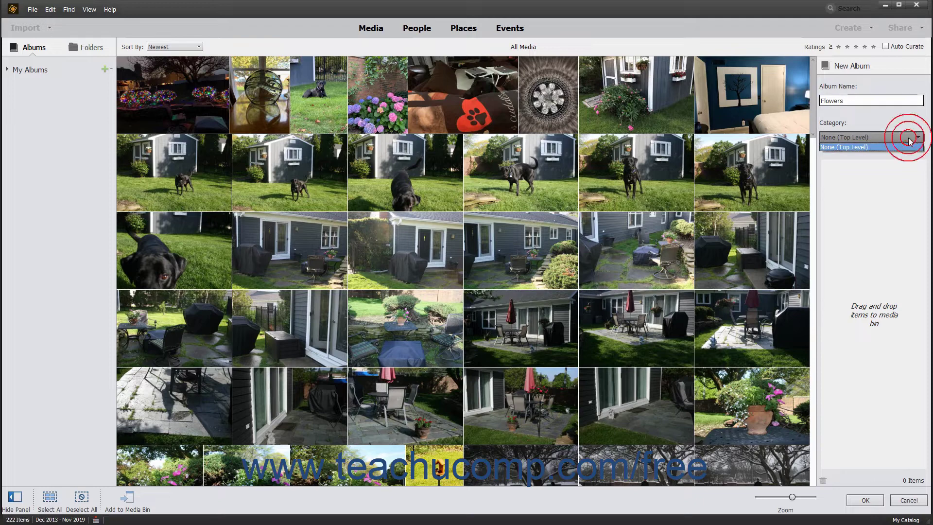
pyautogui.click(909, 139)
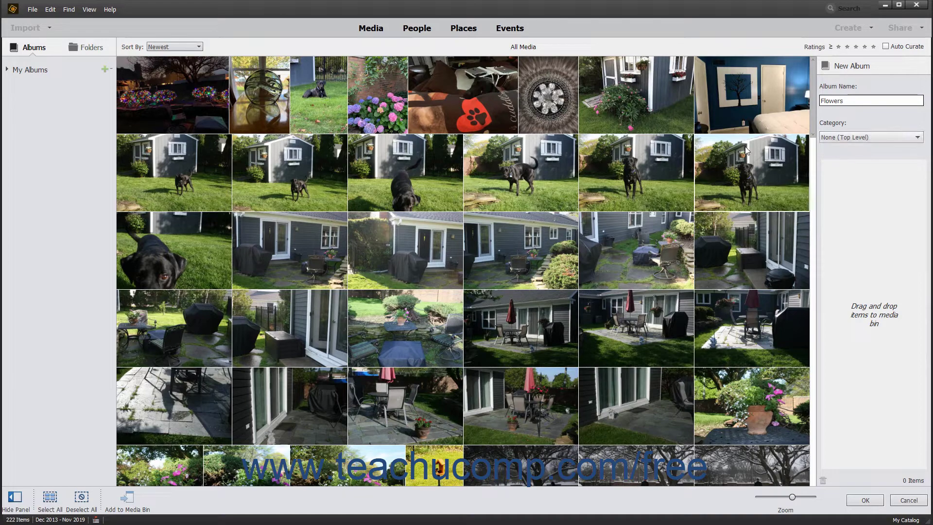
# Add the hydrangea and shed photos, place hydrangea after shed, and create the album.
pyautogui.click(391, 91)
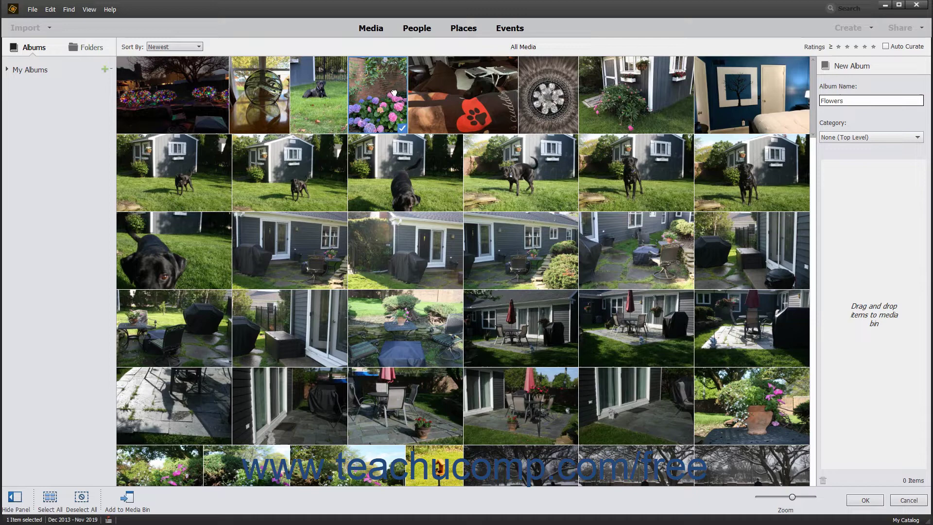
pyautogui.moveTo(392, 91)
pyautogui.mouseDown()
pyautogui.moveTo(710, 170)
pyautogui.moveTo(865, 197)
pyautogui.mouseUp()
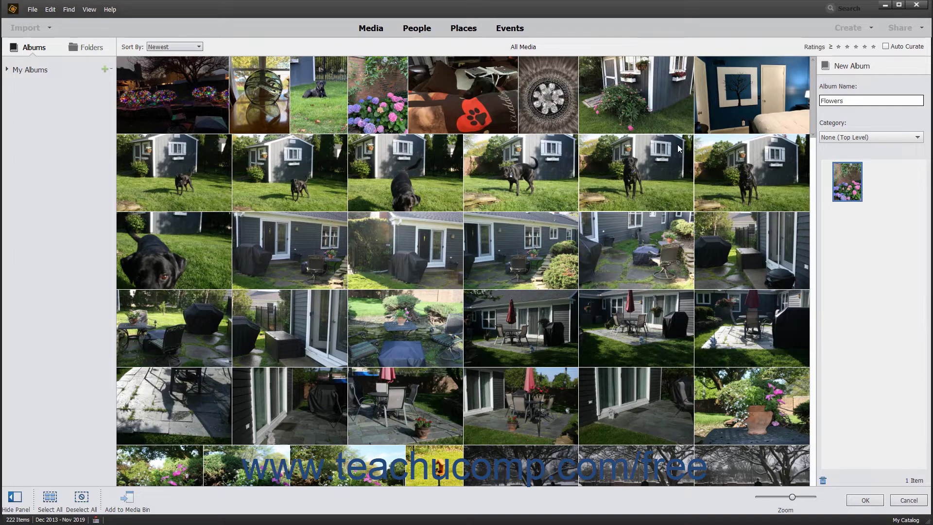
pyautogui.moveTo(653, 102); pyautogui.dragTo(870, 236)
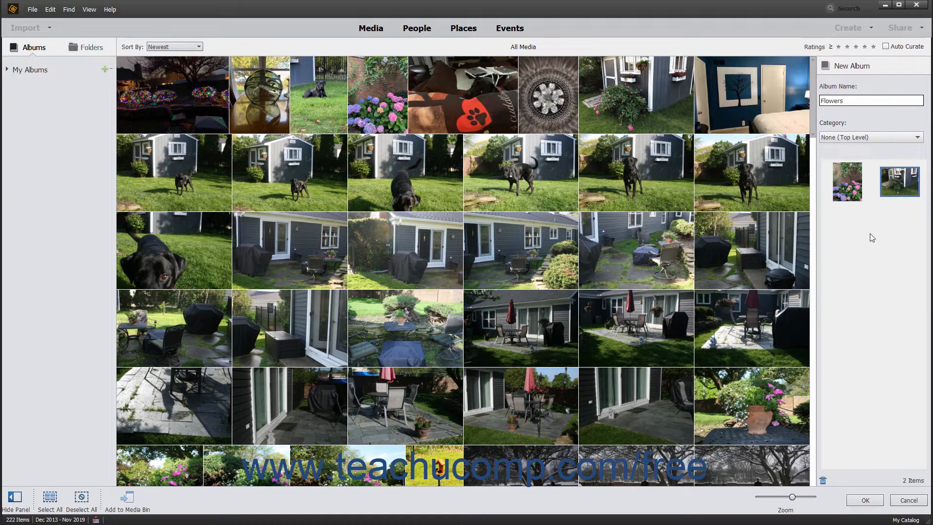
pyautogui.click(856, 199)
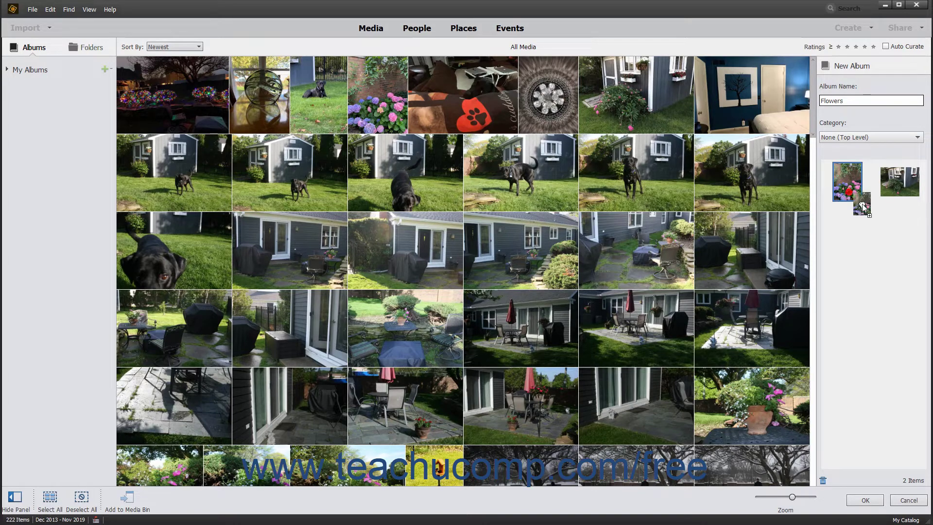
pyautogui.moveTo(857, 199); pyautogui.dragTo(924, 201)
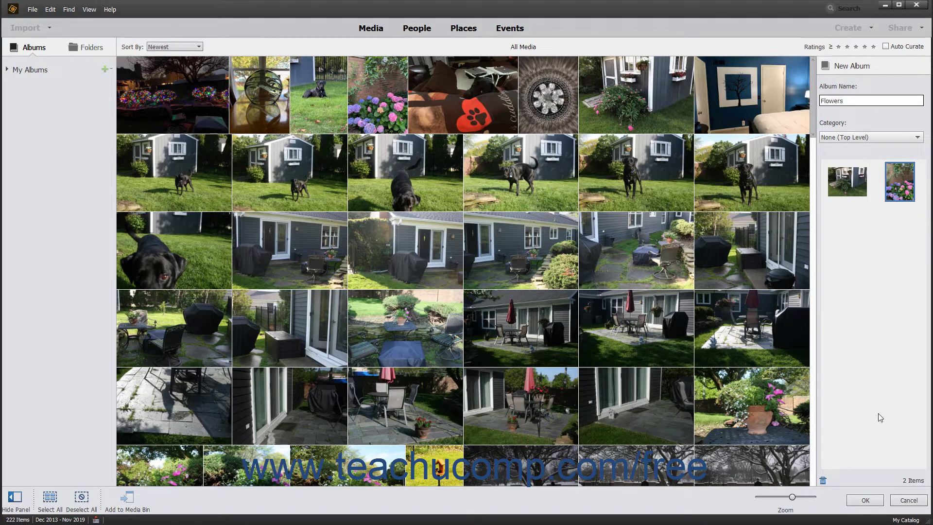
pyautogui.click(877, 502)
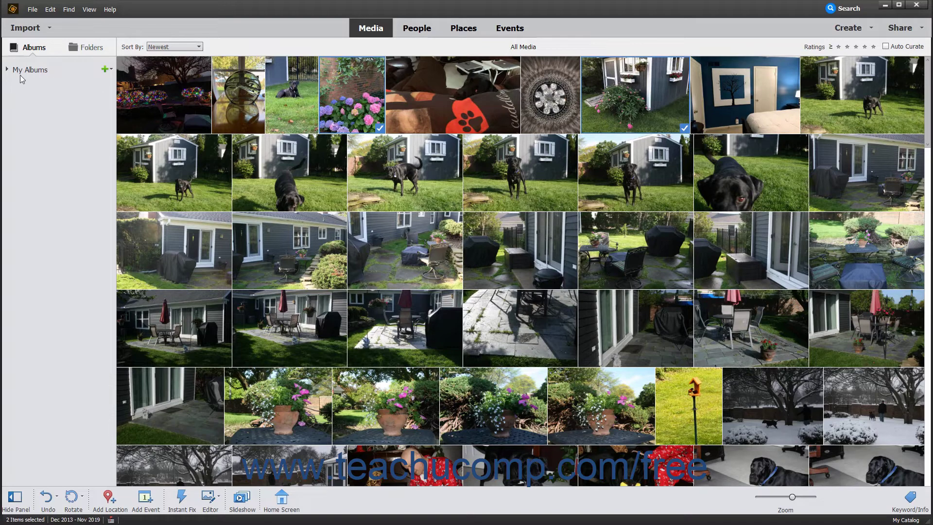
# Drag the potted flower photo onto the Flowers album under My Albums.
pyautogui.click(7, 71)
pyautogui.click(409, 406)
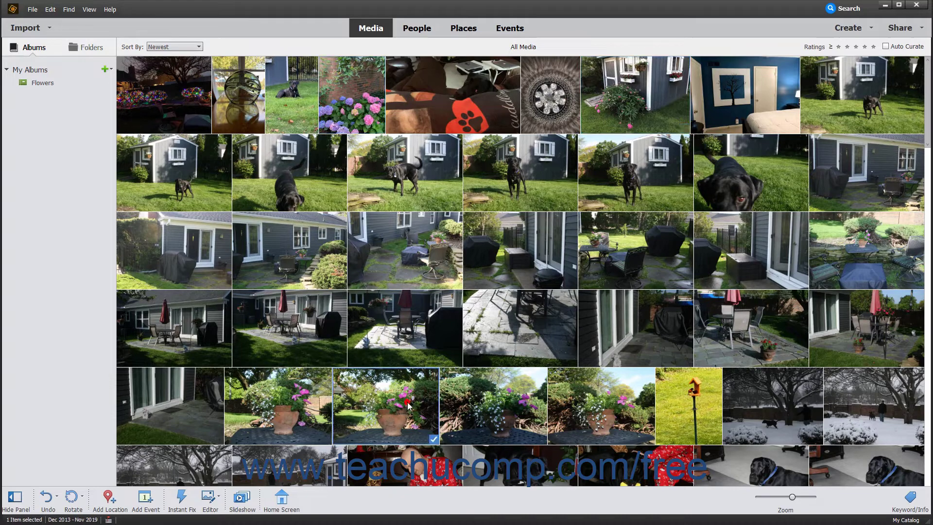
pyautogui.moveTo(409, 405); pyautogui.dragTo(59, 93)
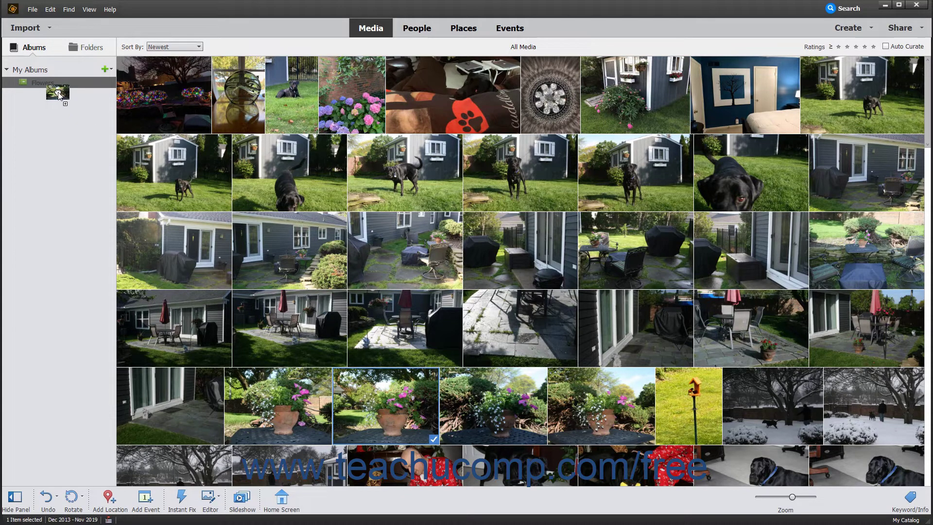
pyautogui.moveTo(59, 92); pyautogui.dragTo(46, 84)
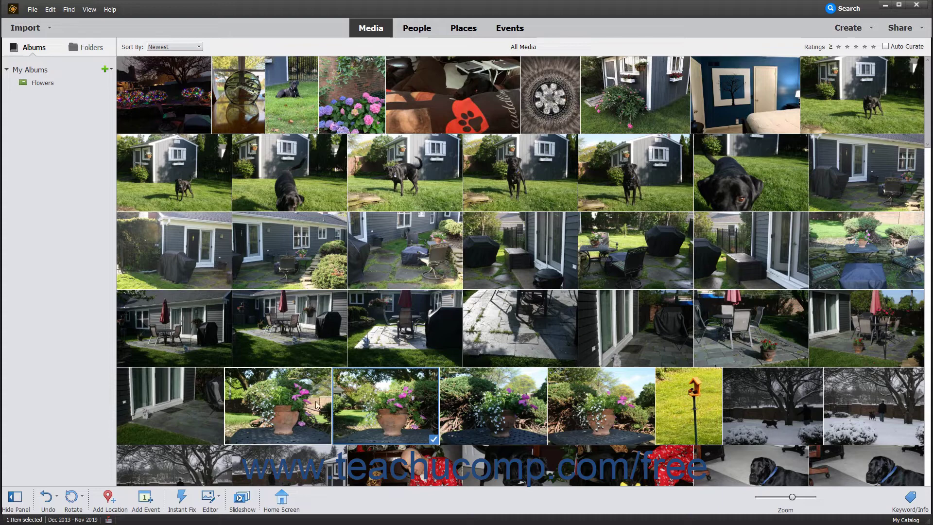
# Remove the potted flower photo from Flowers via its context menu.
pyautogui.rightClick(384, 409)
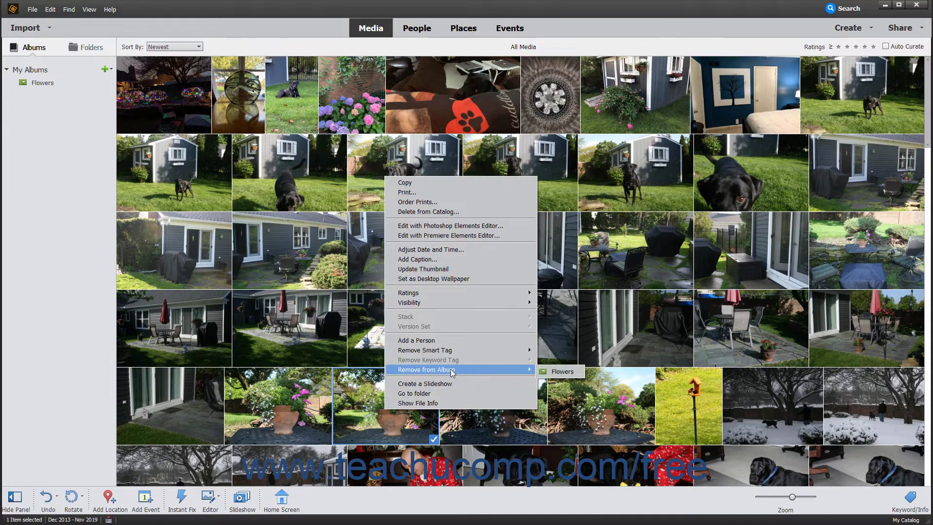
pyautogui.moveTo(451, 369)
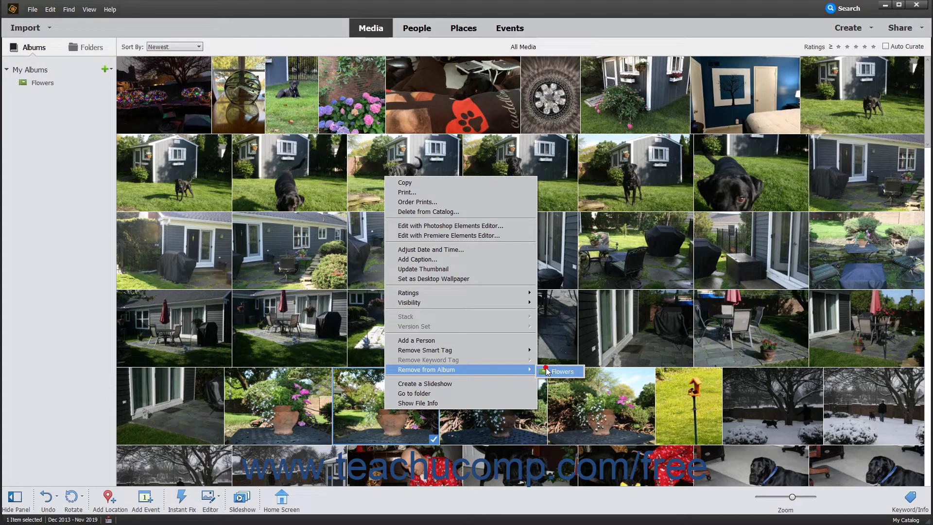
pyautogui.click(546, 372)
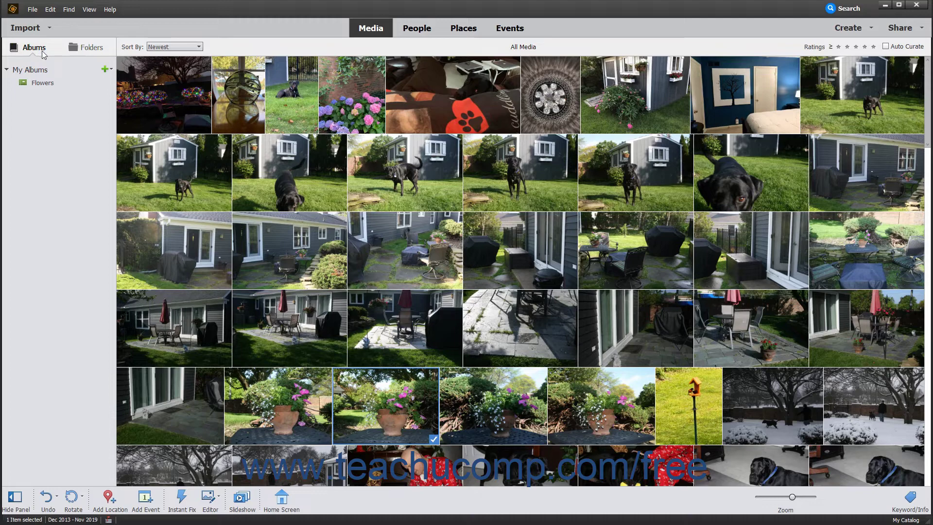
pyautogui.click(6, 69)
pyautogui.click(6, 70)
pyautogui.click(6, 69)
pyautogui.click(6, 69)
pyautogui.click(35, 87)
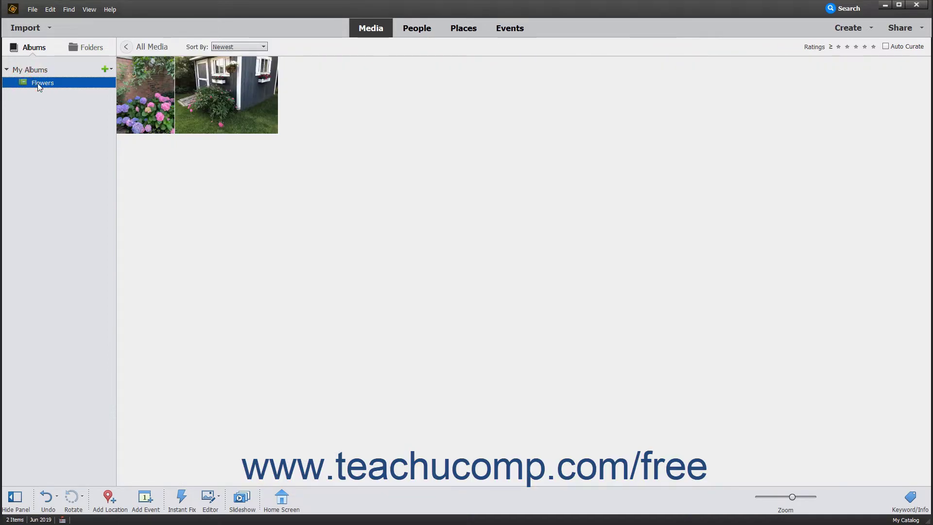
pyautogui.click(127, 49)
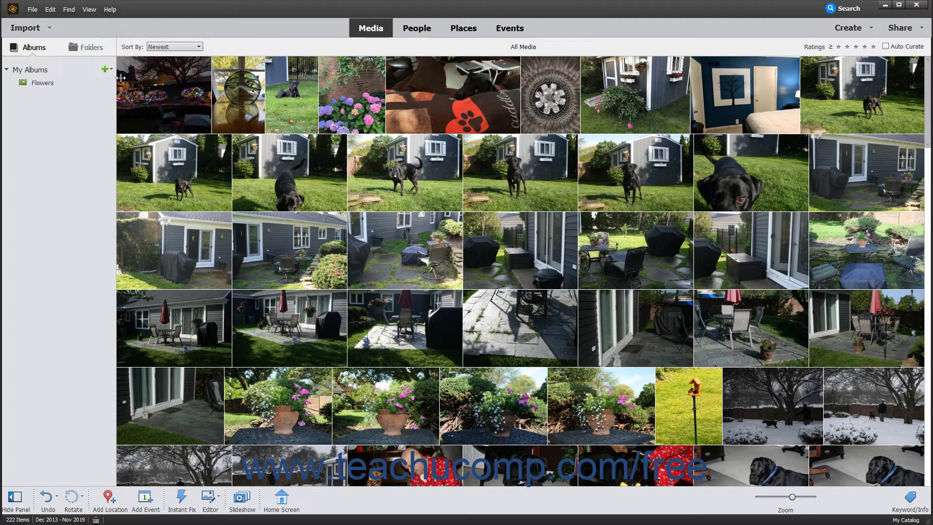
# Delete the Flowers album from its context menu and confirm the prompt.
pyautogui.rightClick(50, 84)
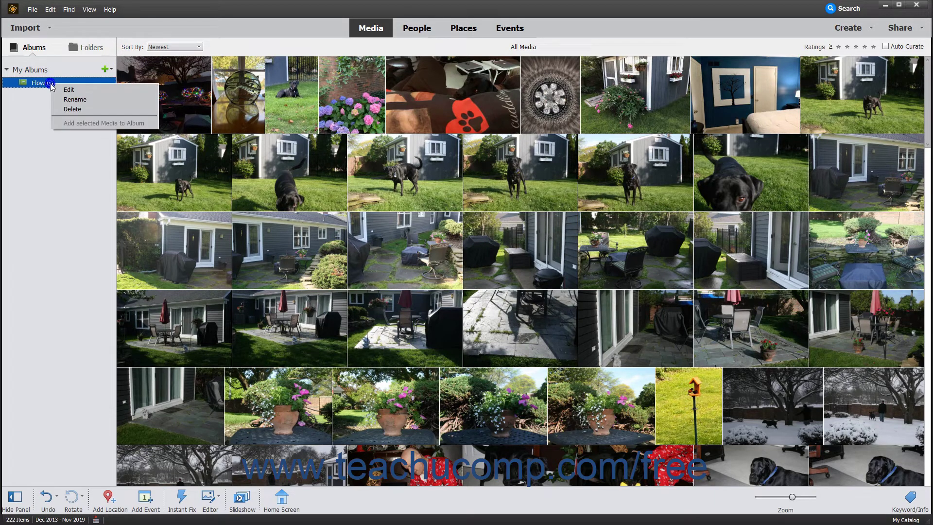
pyautogui.click(70, 109)
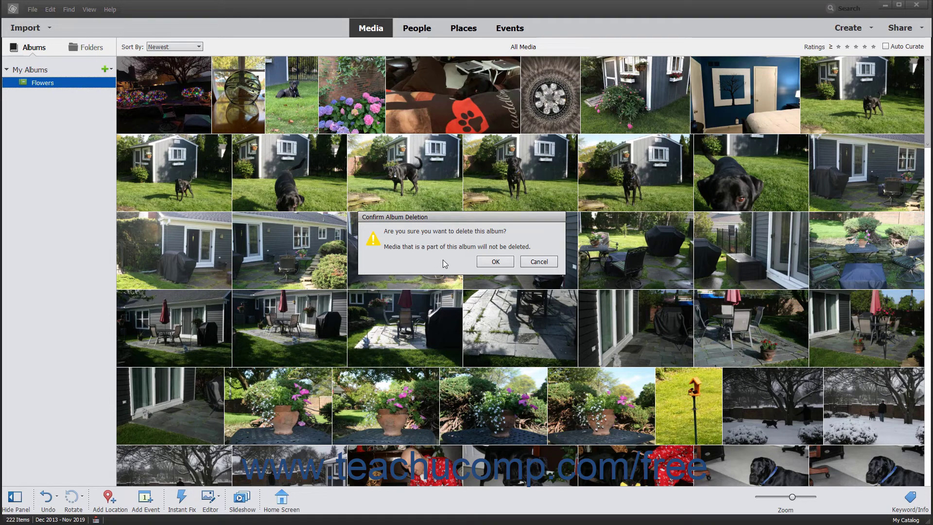
pyautogui.click(509, 262)
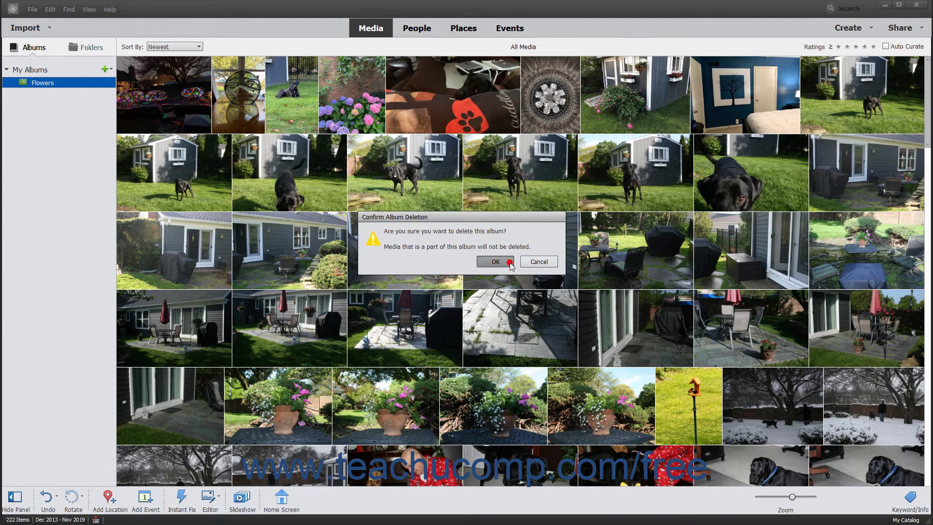